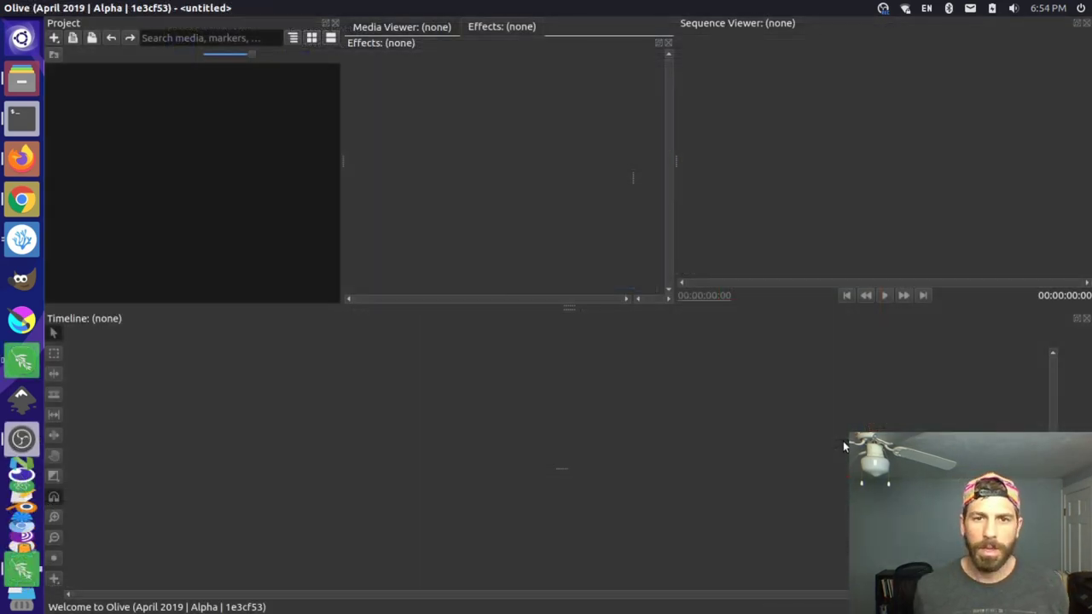
key(alt+Tab)
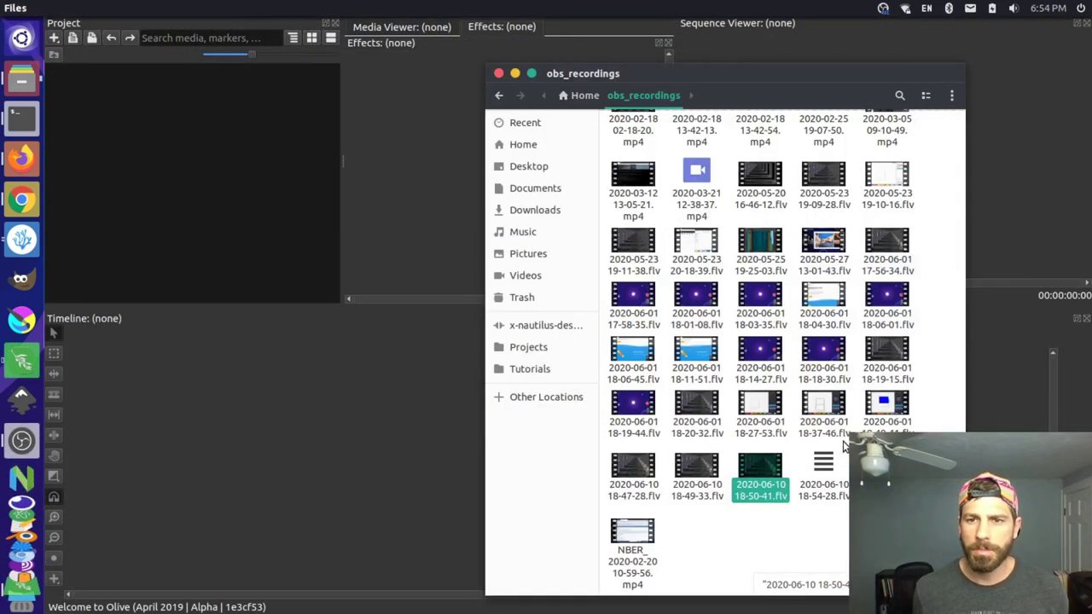
drag(762, 467, 184, 162)
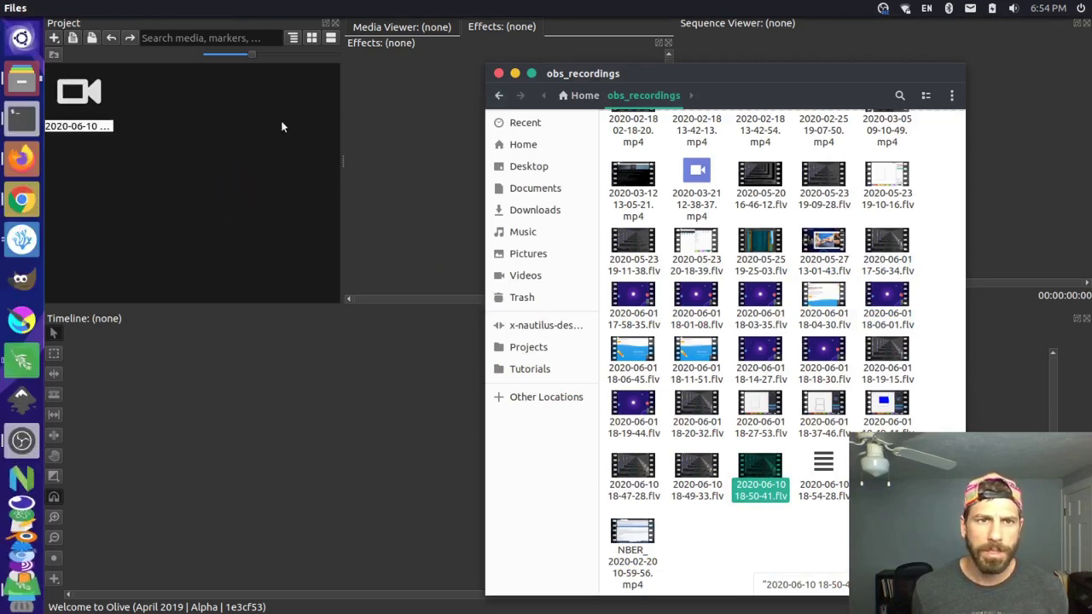
click(122, 119)
drag(70, 102, 134, 468)
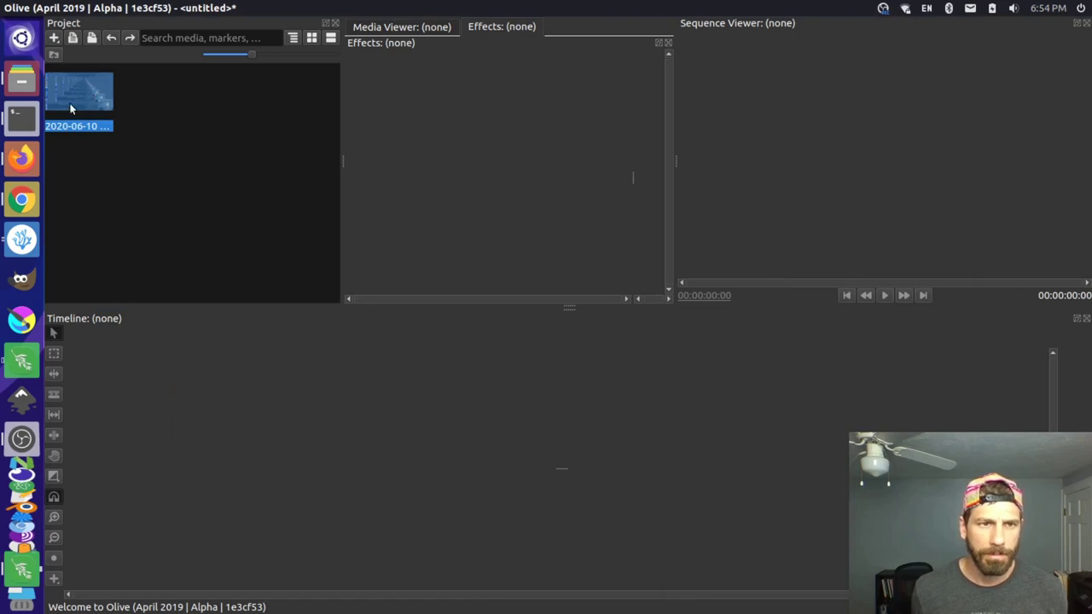
drag(65, 101, 82, 461)
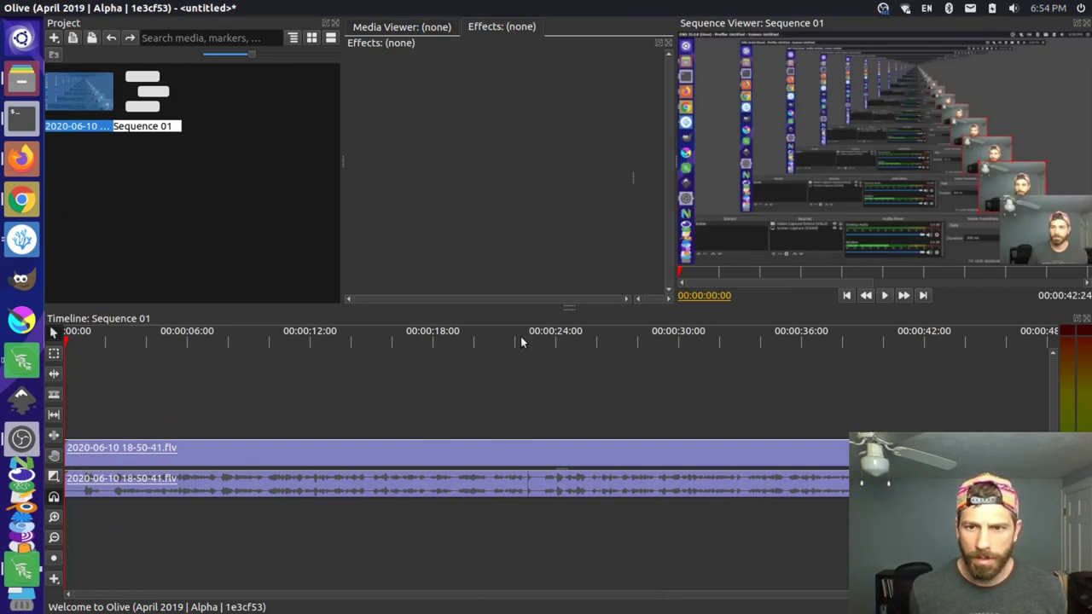
- Zoom into Sequence 01 and play it, parking the playhead at 00:00:22:18 at the audio break
scroll(521, 476, down, 1)
scroll(521, 478, up, 5)
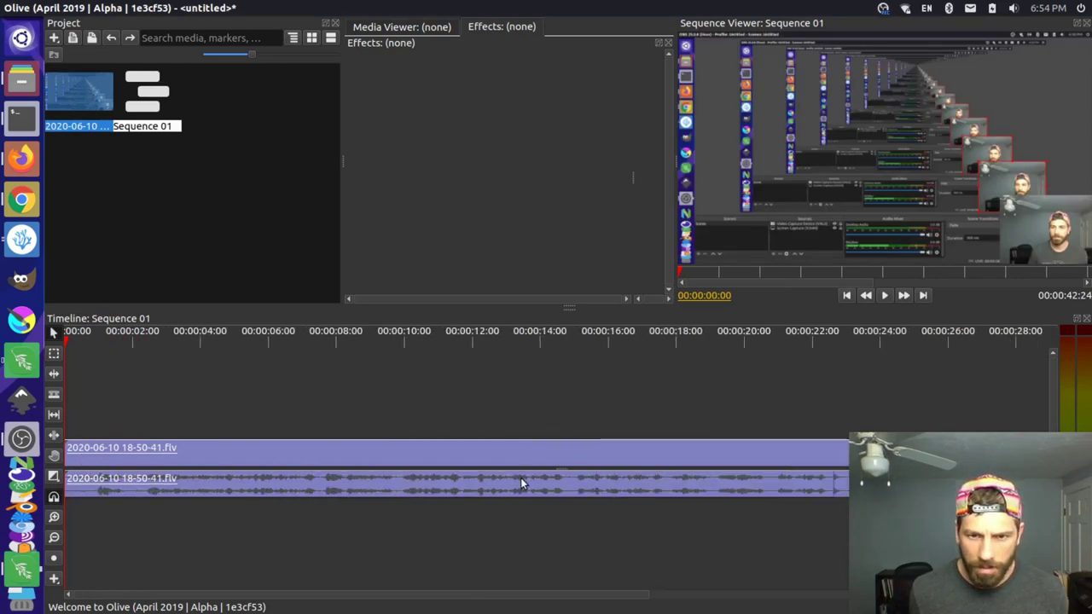
scroll(751, 442, right, 5)
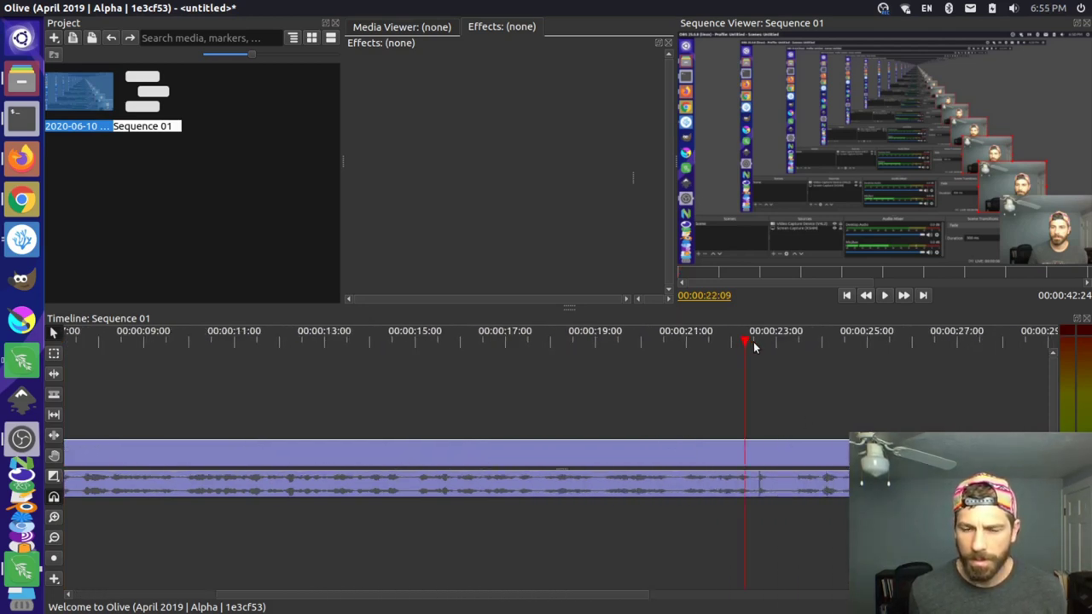
key(space)
key(space)
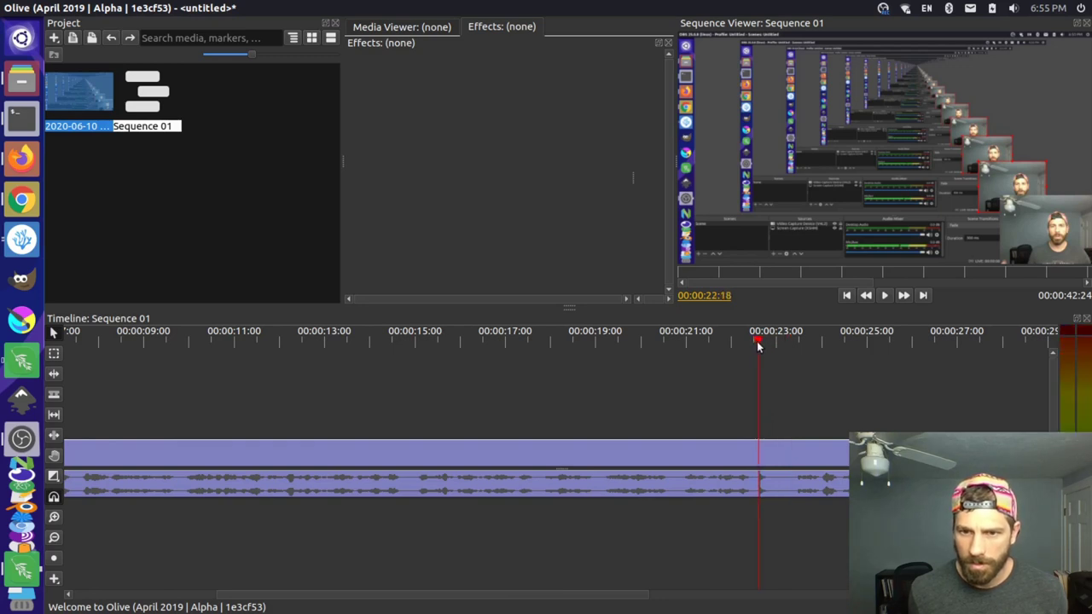
scroll(761, 457, down, 3)
scroll(707, 464, up, 5)
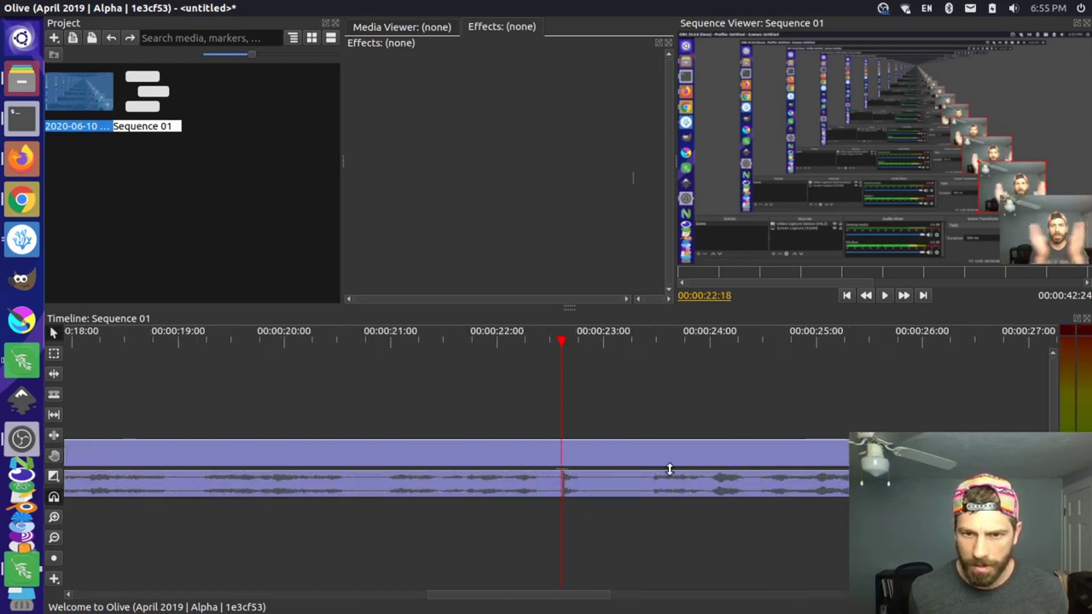
scroll(665, 462, up, 3)
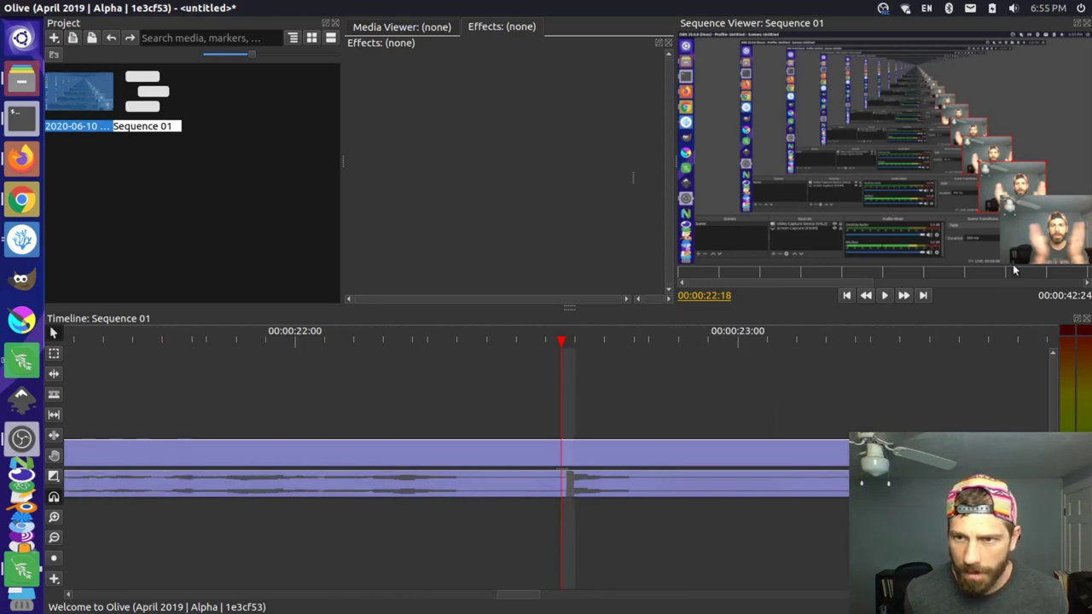
- Widen the preview and scrub the zoomed timeline from 00:00:22:19 to 00:00:22:21, then return to OBS
drag(676, 156, 563, 197)
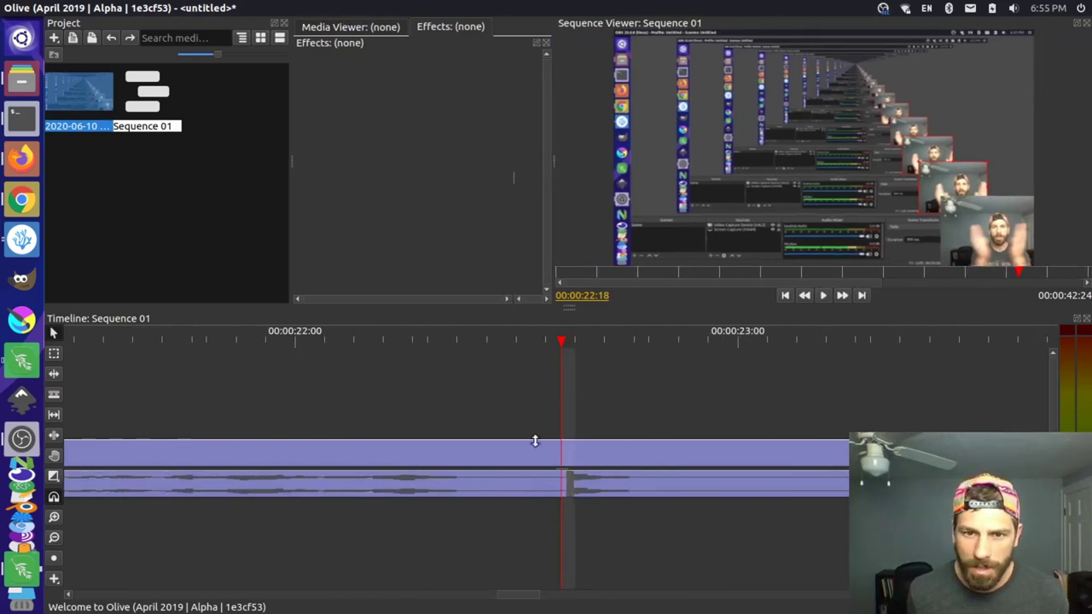
drag(568, 343, 573, 347)
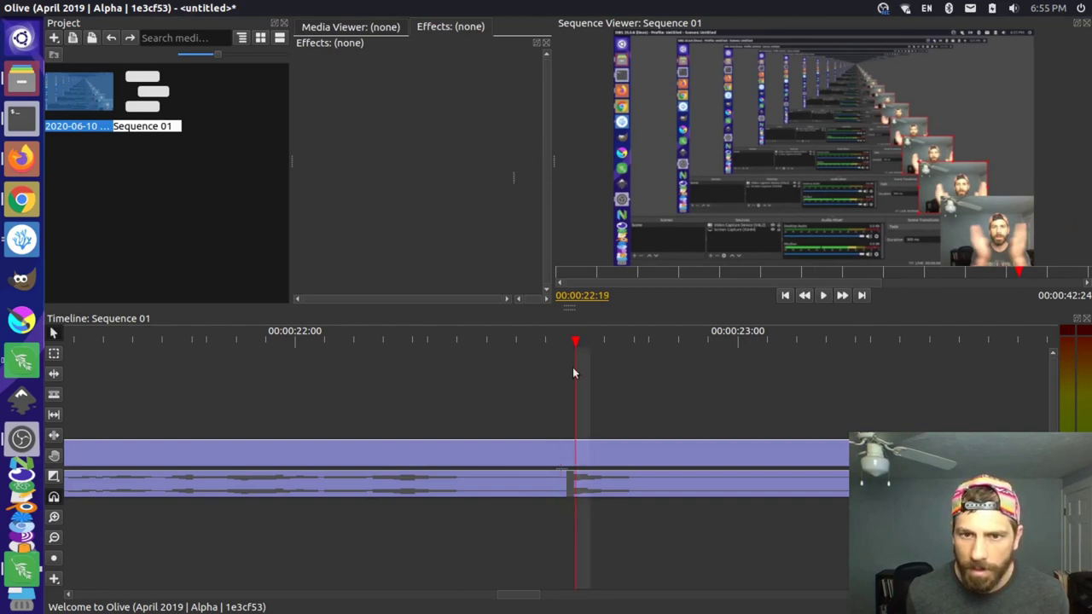
key(equal)
key(equal)
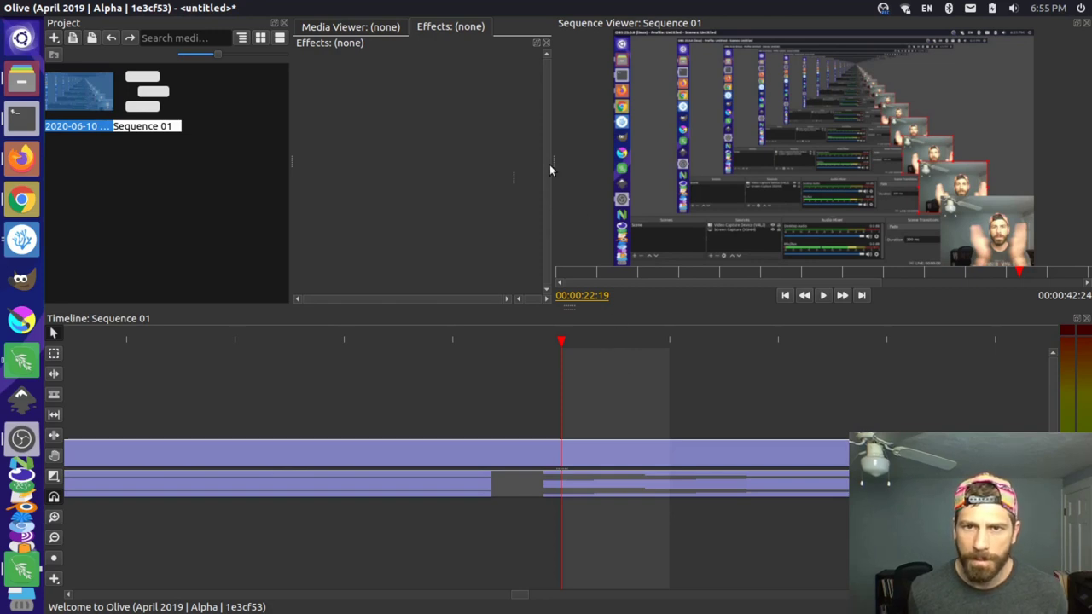
drag(554, 162, 571, 161)
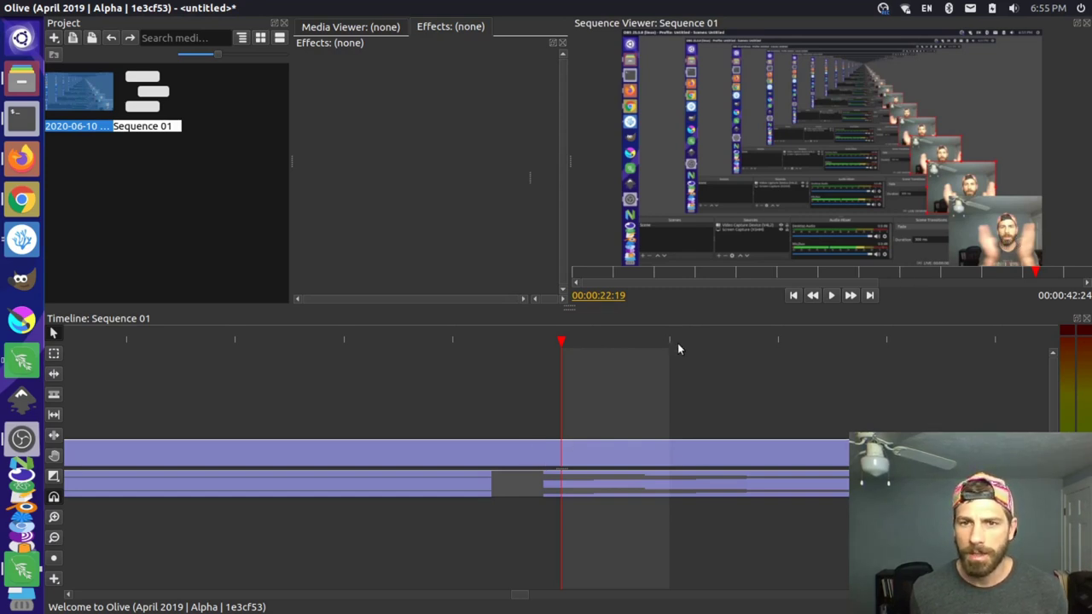
click(775, 341)
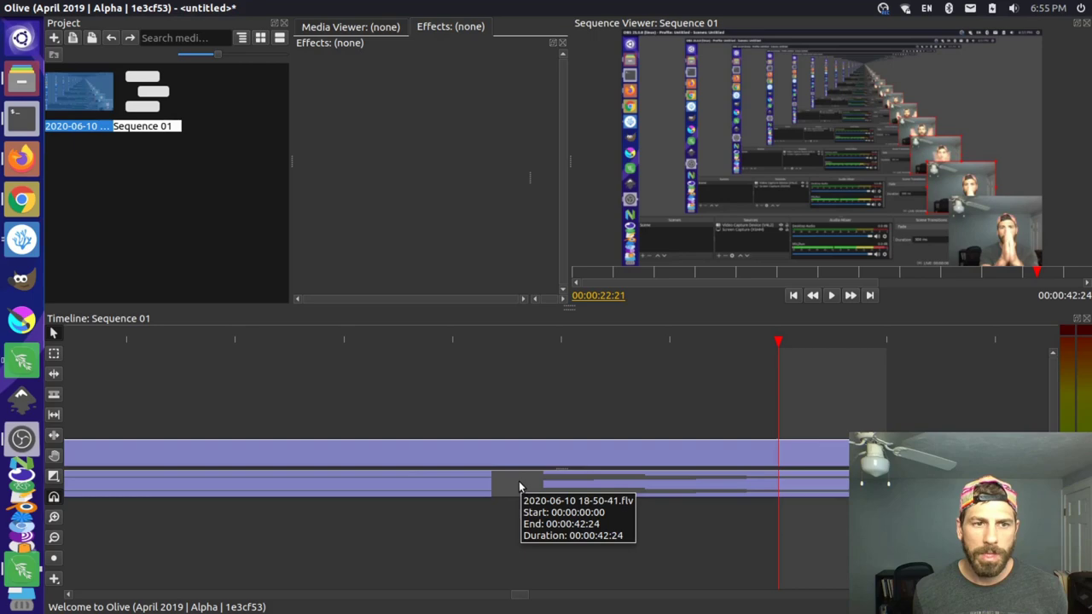
click(21, 438)
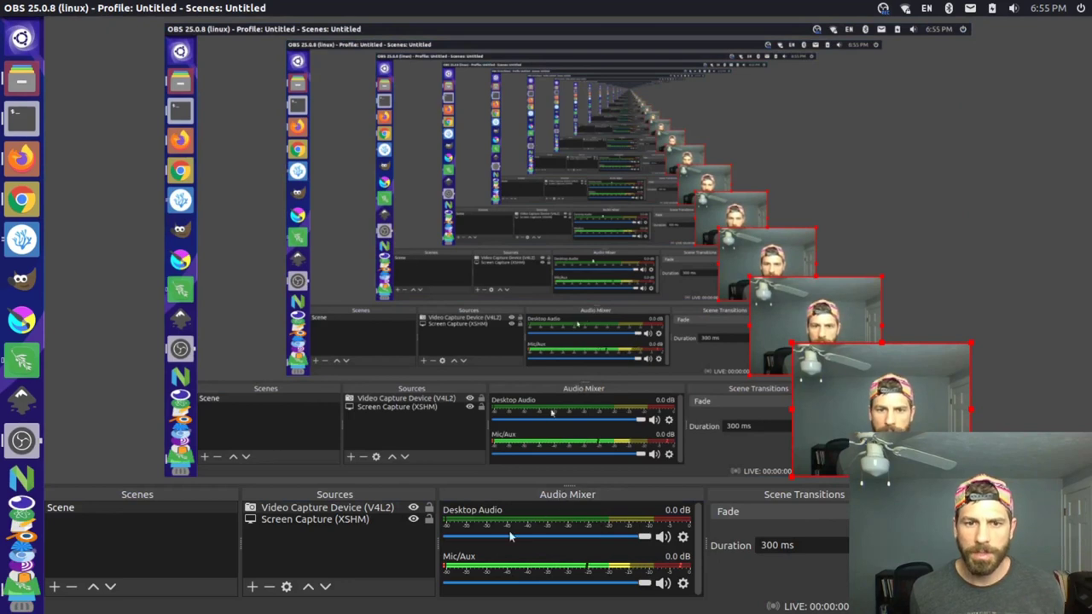
- Set the Mic/Aux Sync Offset to 200 ms in Advanced Audio Properties
click(683, 584)
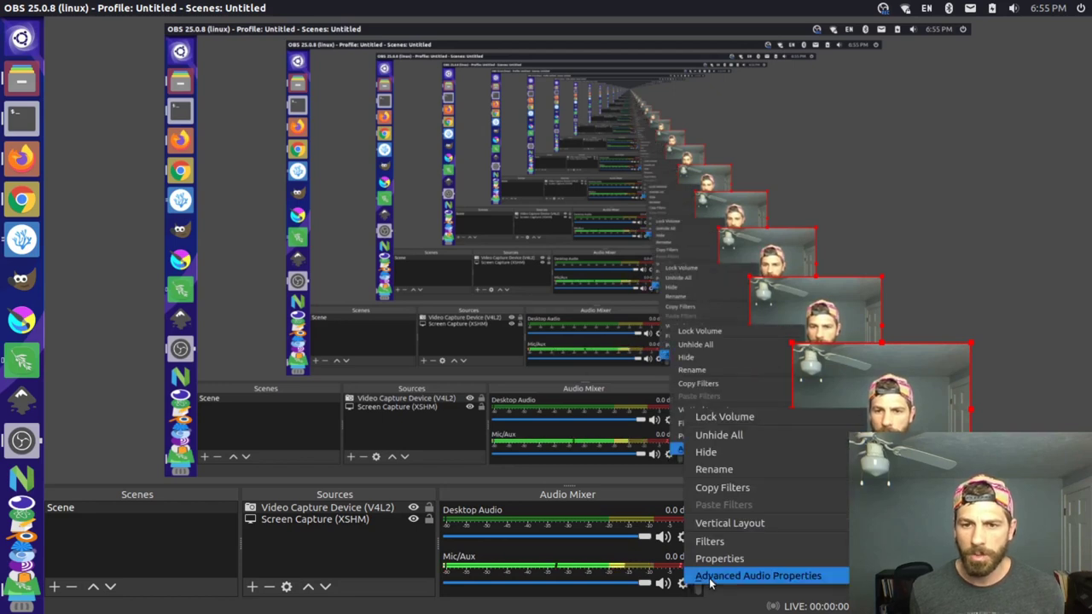
click(717, 579)
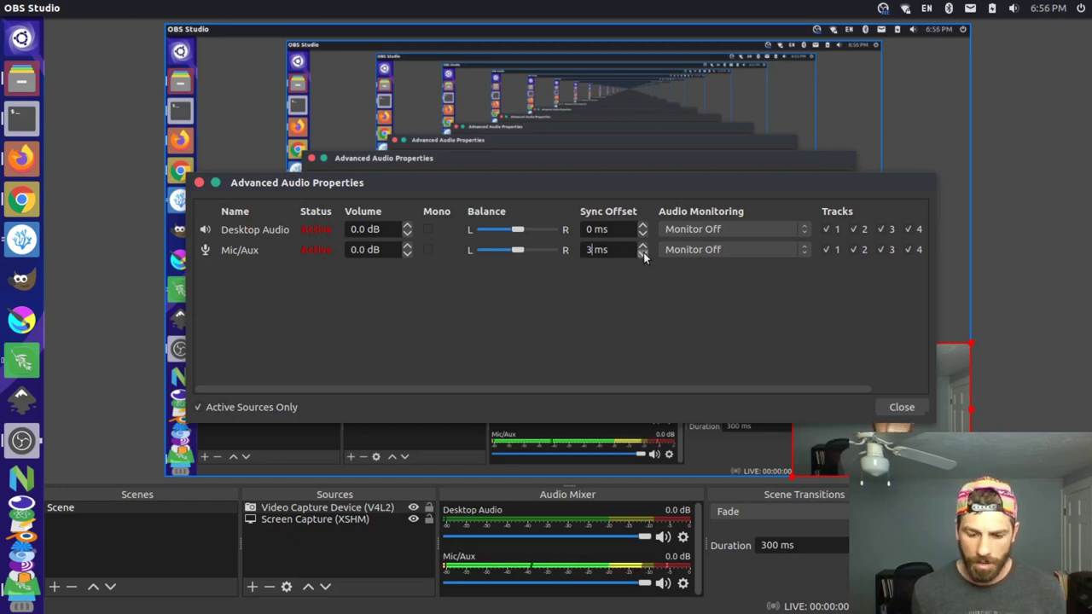
key(BackSpace)
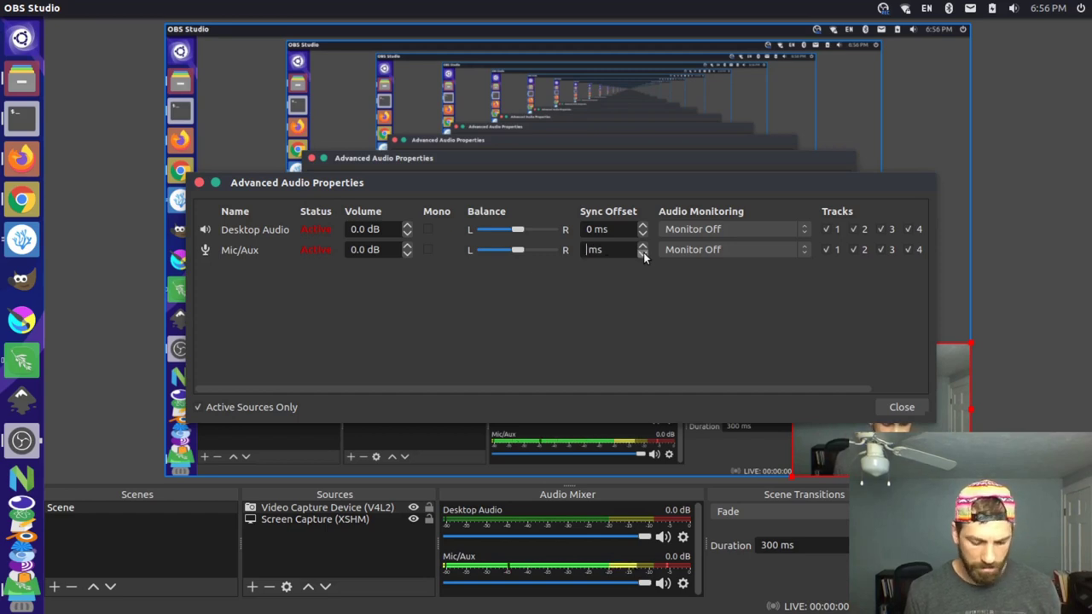
text(200)
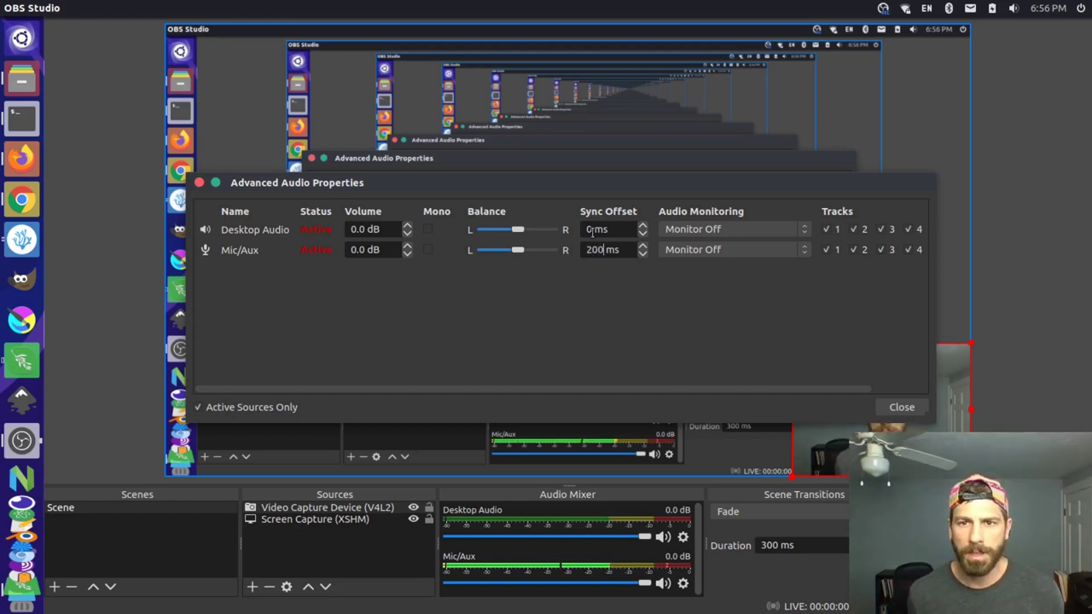
click(900, 407)
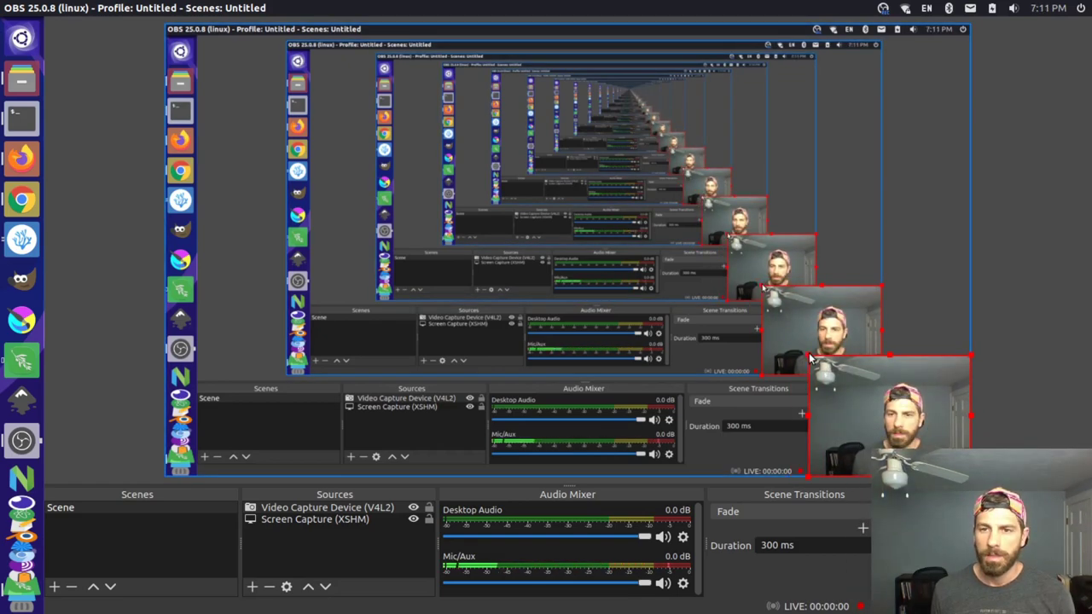
drag(810, 358, 295, 15)
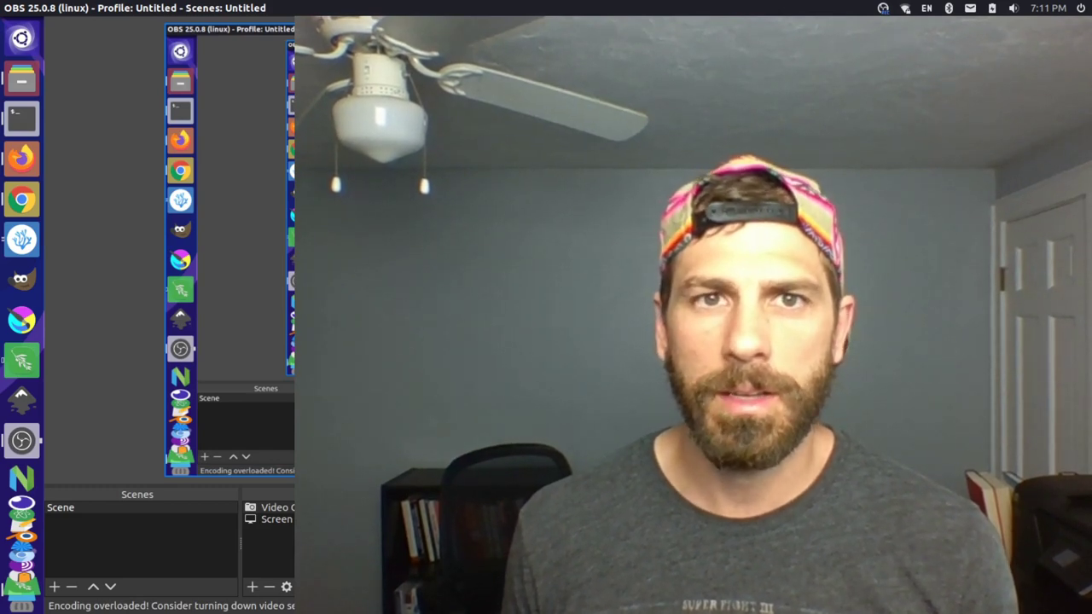
drag(383, 35, 910, 359)
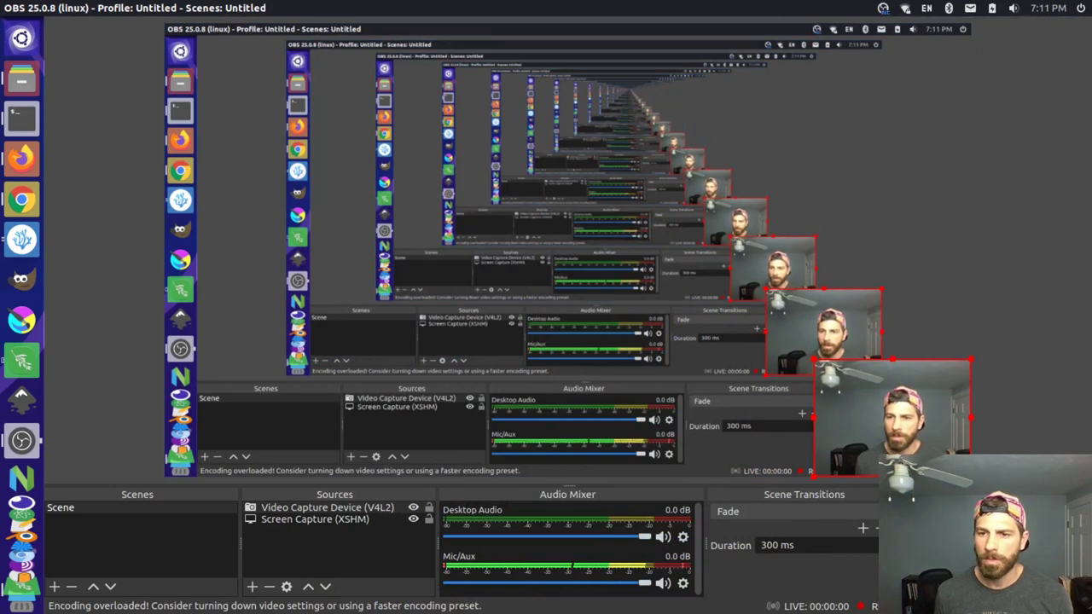
click(990, 568)
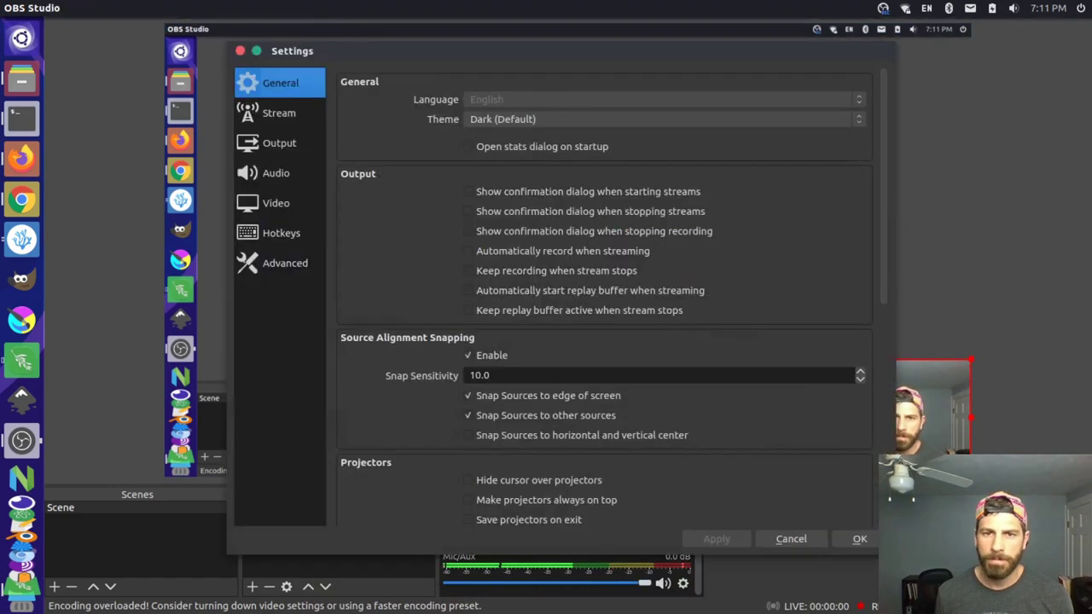
click(279, 142)
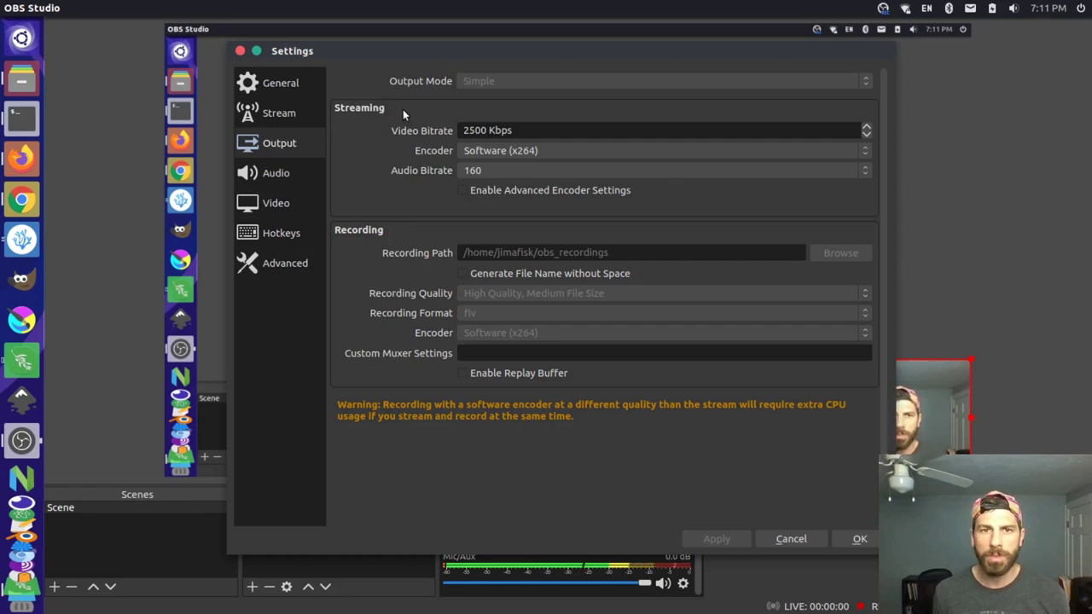
click(847, 543)
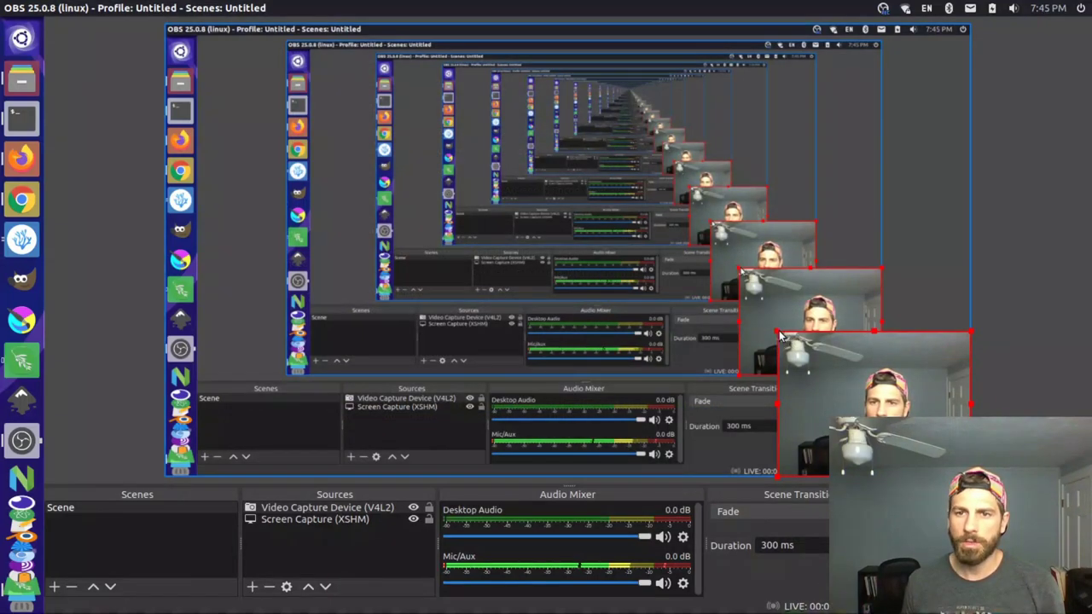
- Enlarge the webcam source over the preview, then shrink it back to a small bottom-right box
drag(778, 333, 312, 29)
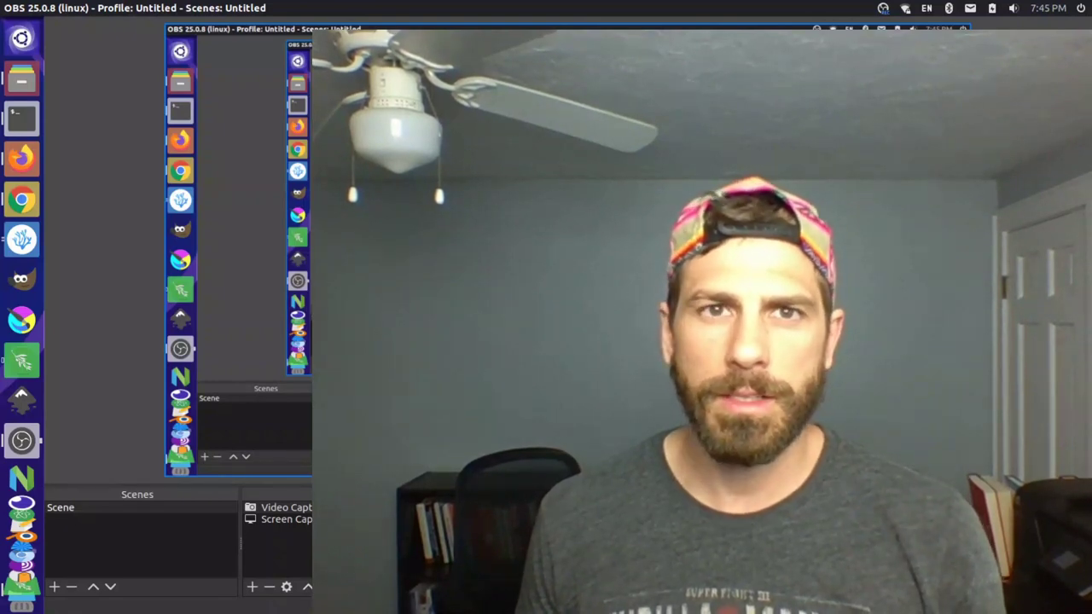
drag(313, 29, 770, 309)
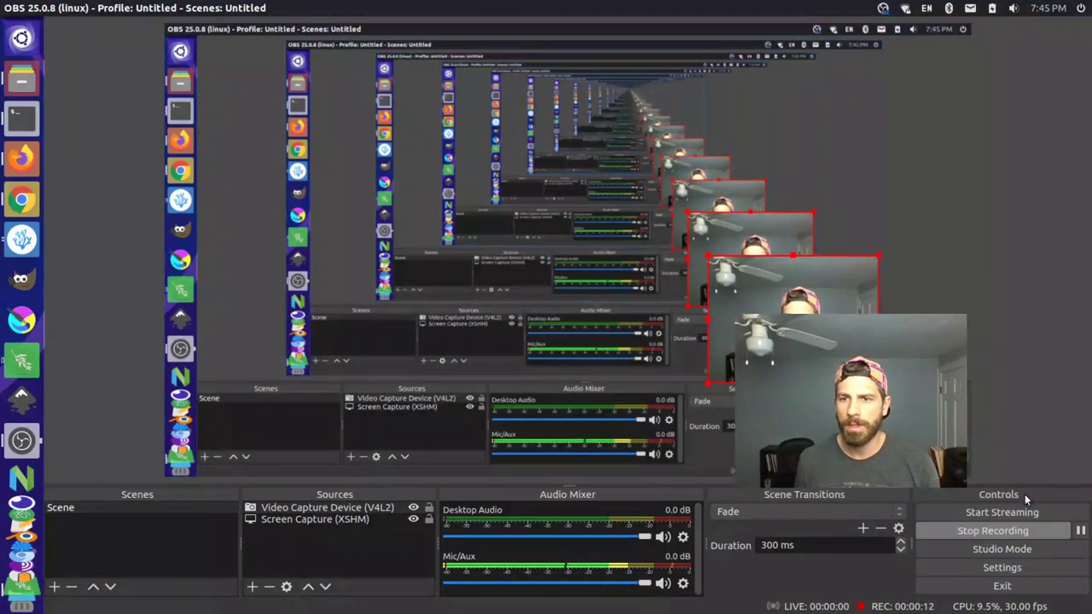
- Keep Advanced output with mkv recording and the FFMPEG VAAPI encoder at CBR 2500 Kbps, and apply
click(1003, 569)
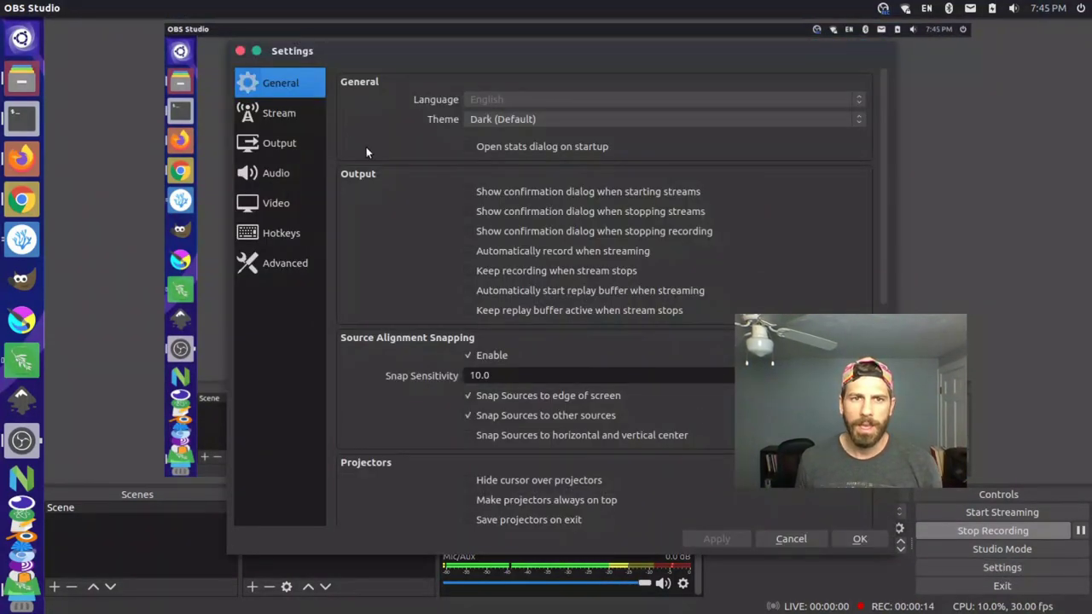
click(285, 145)
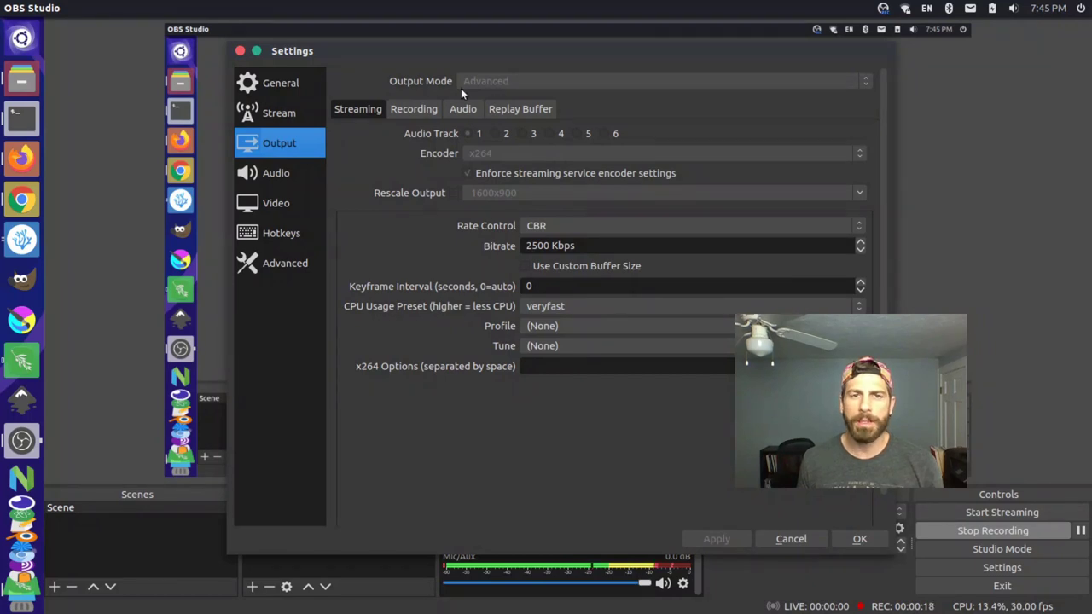
click(413, 110)
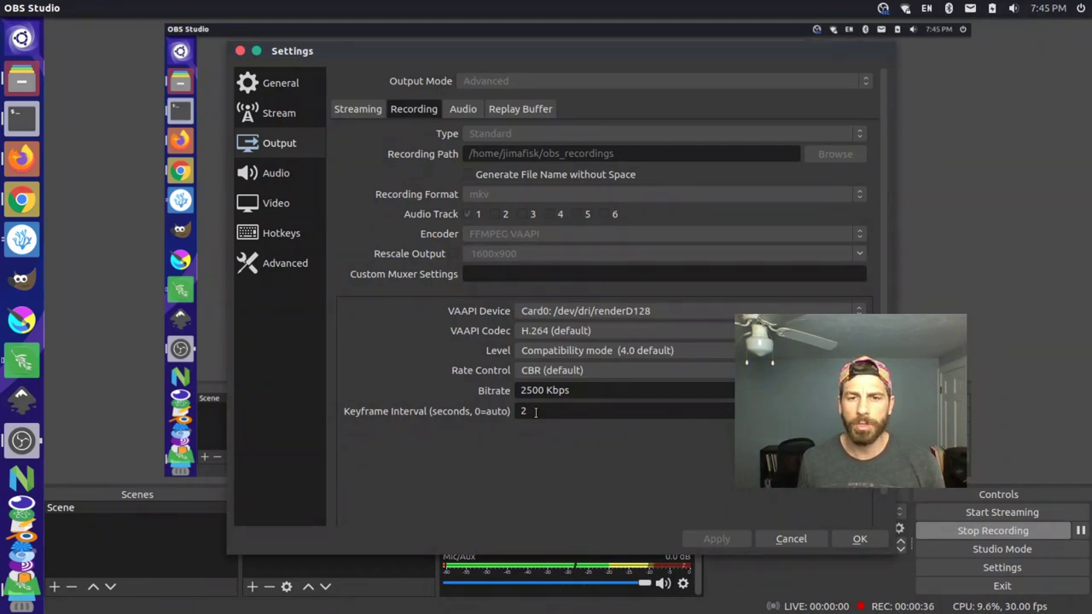
click(861, 539)
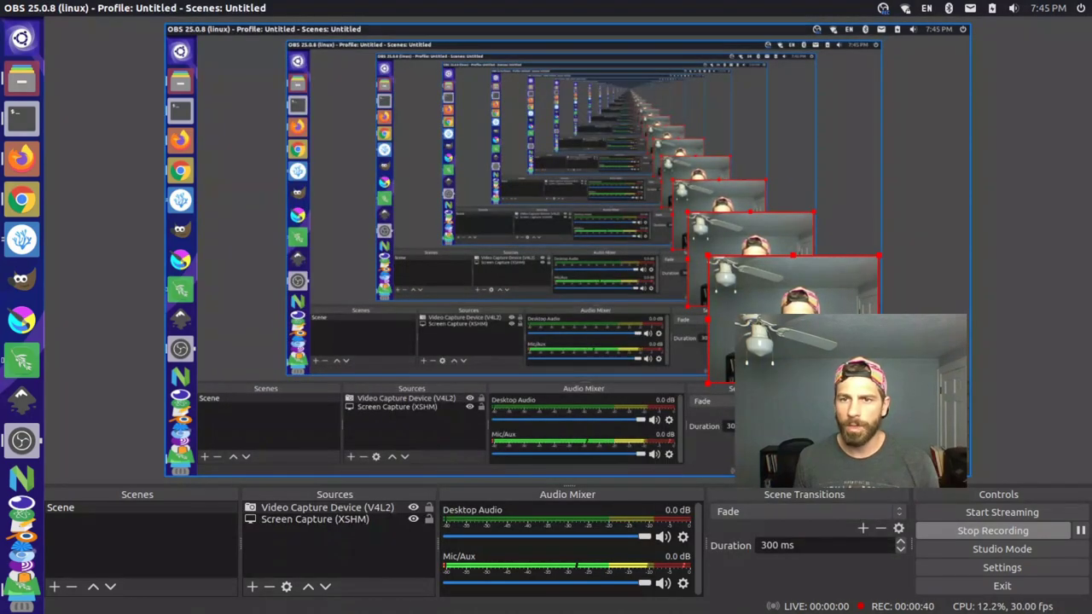